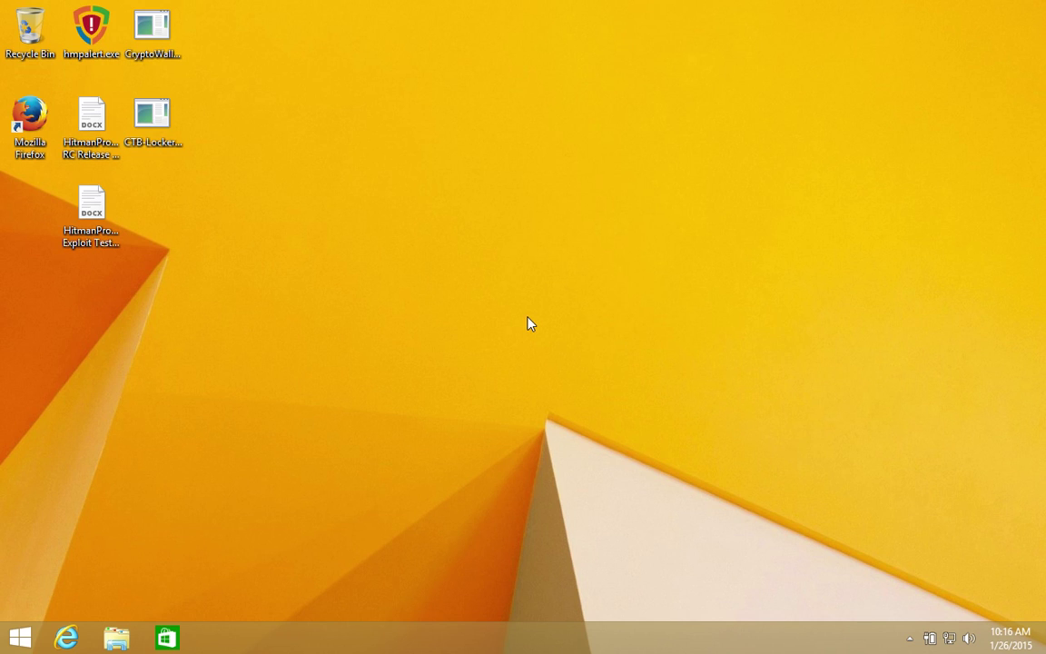
Run hmpalert.exe and install HitmanPro.Alert with Terms of Use accepted and post-install malware scan unticked.
double_click(96, 56)
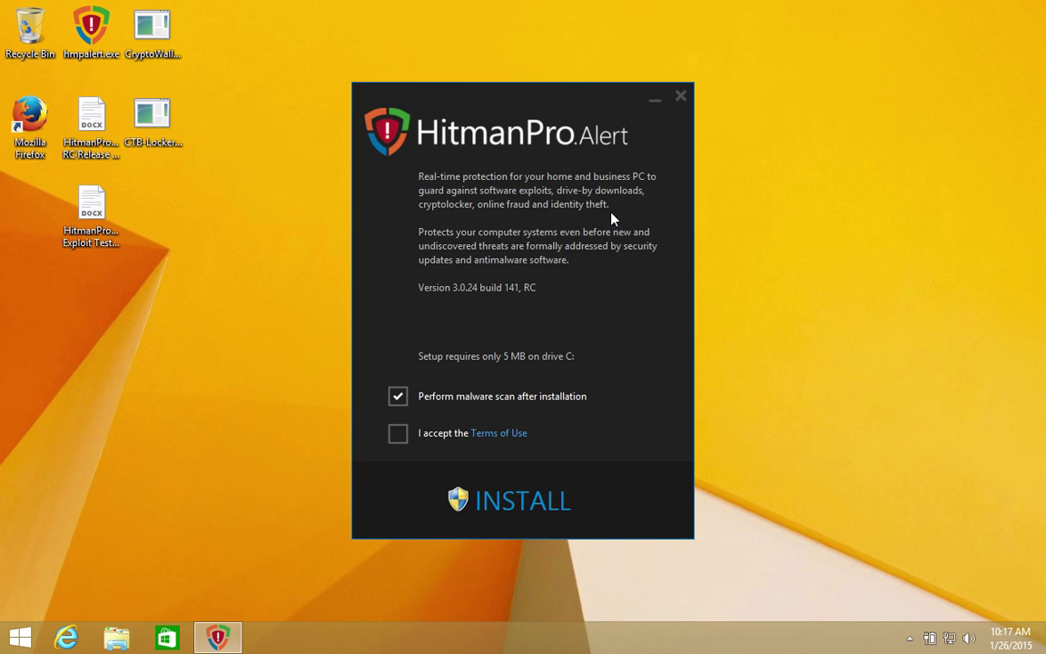
left_click(397, 395)
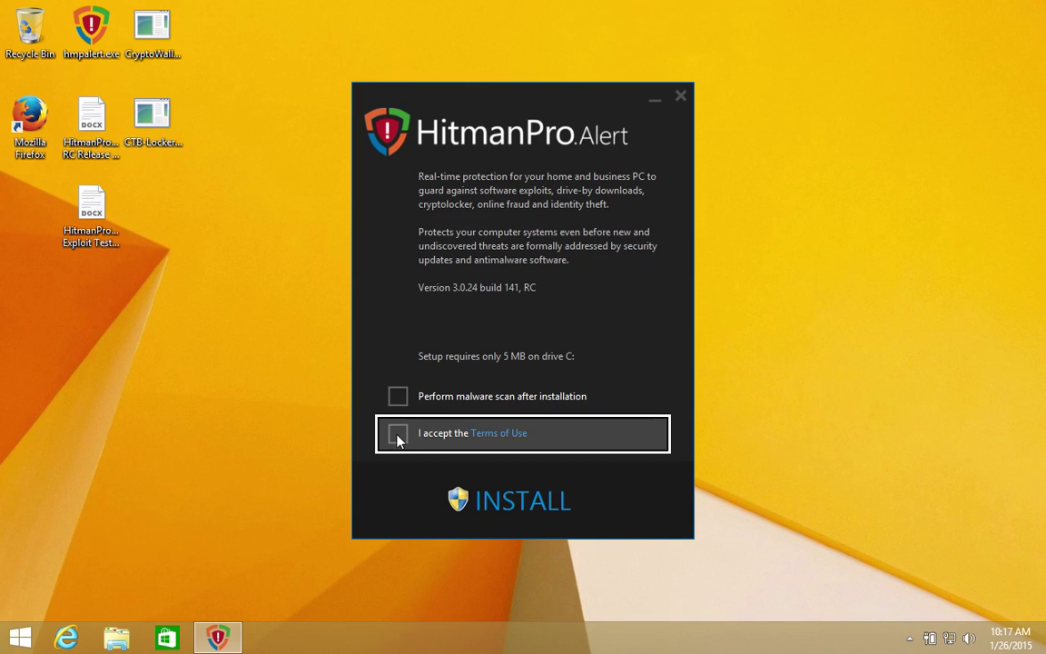
left_click(395, 440)
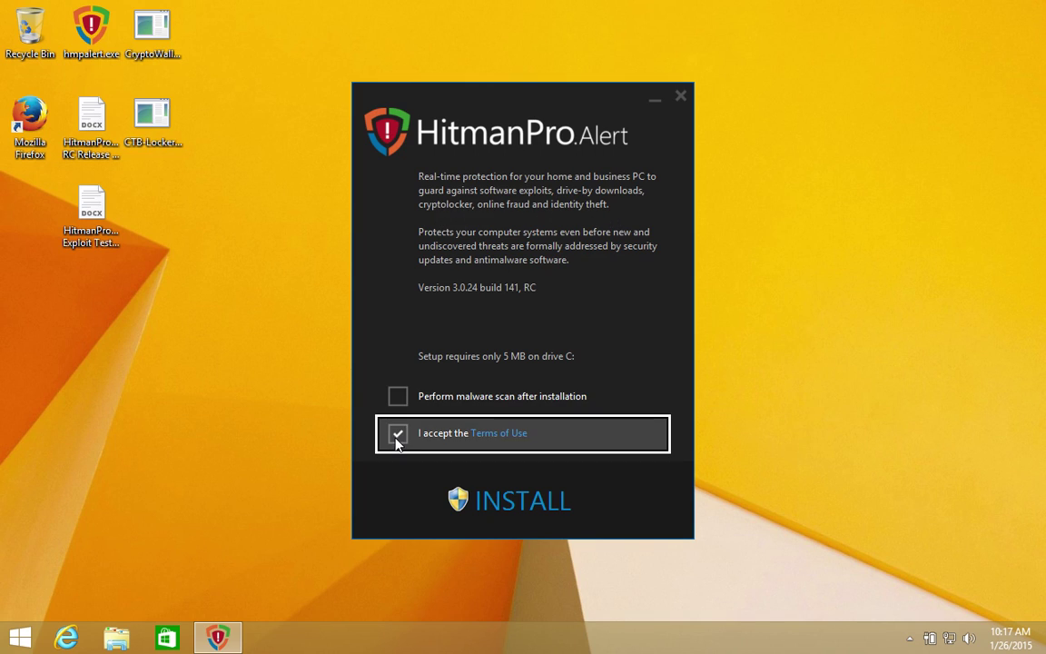
left_click(522, 500)
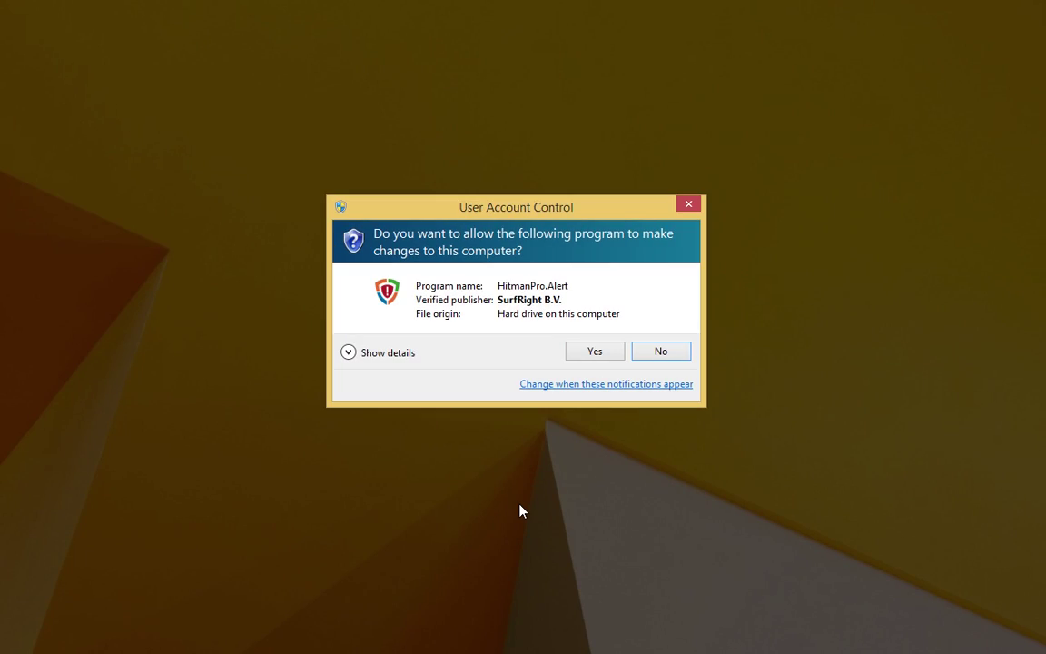
left_click(594, 353)
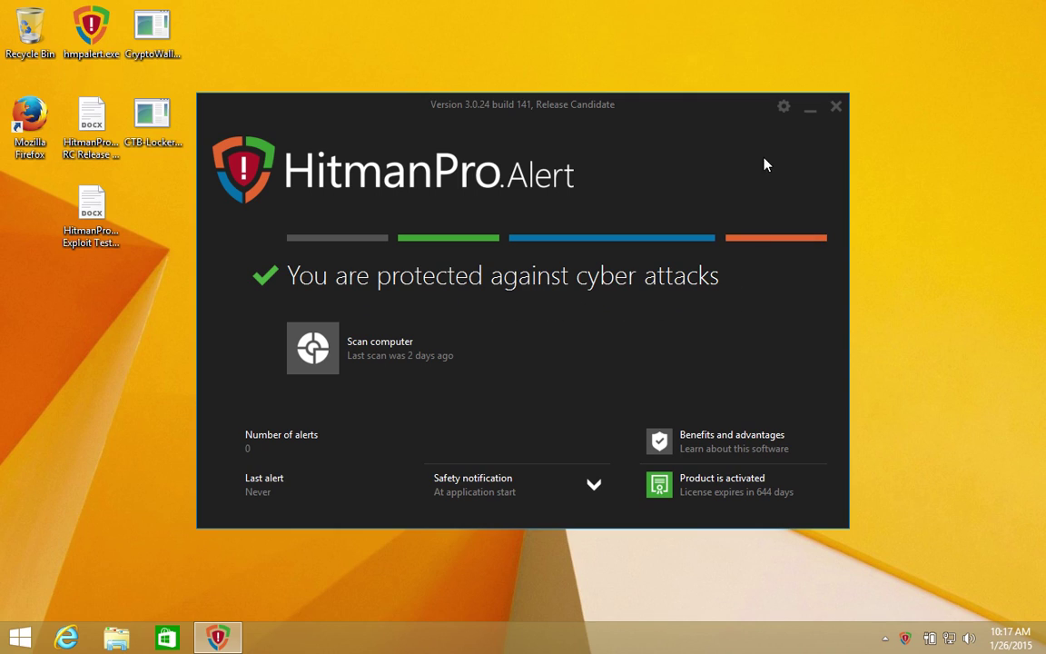
Switch to the Advanced interface and verify CryptoGuard under Risk reduction is Enabled.
left_click(785, 114)
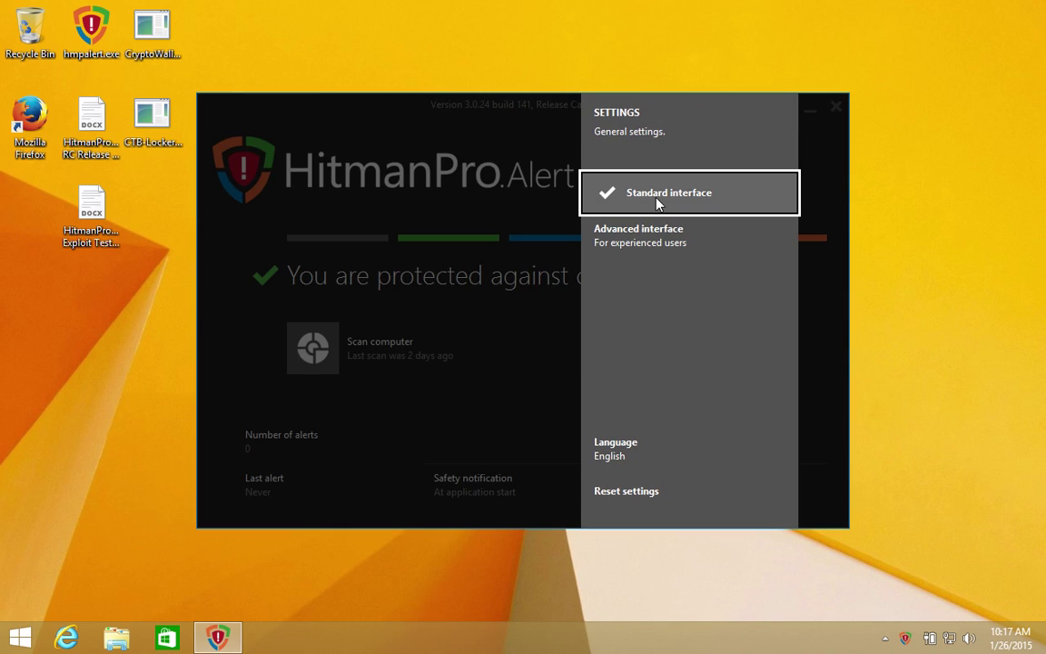
left_click(659, 238)
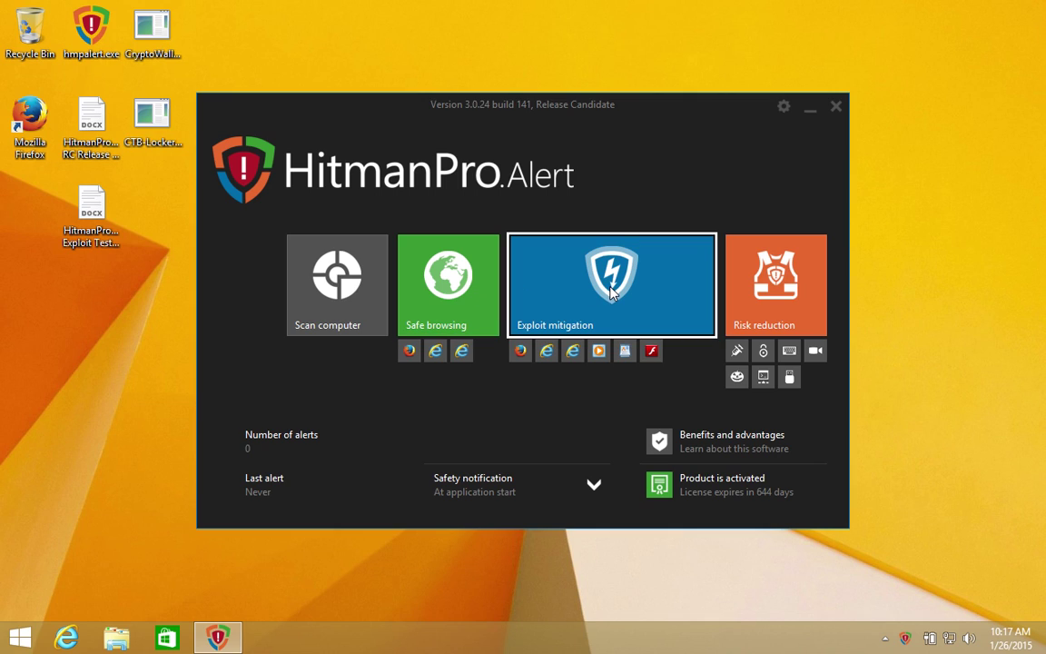
left_click(663, 266)
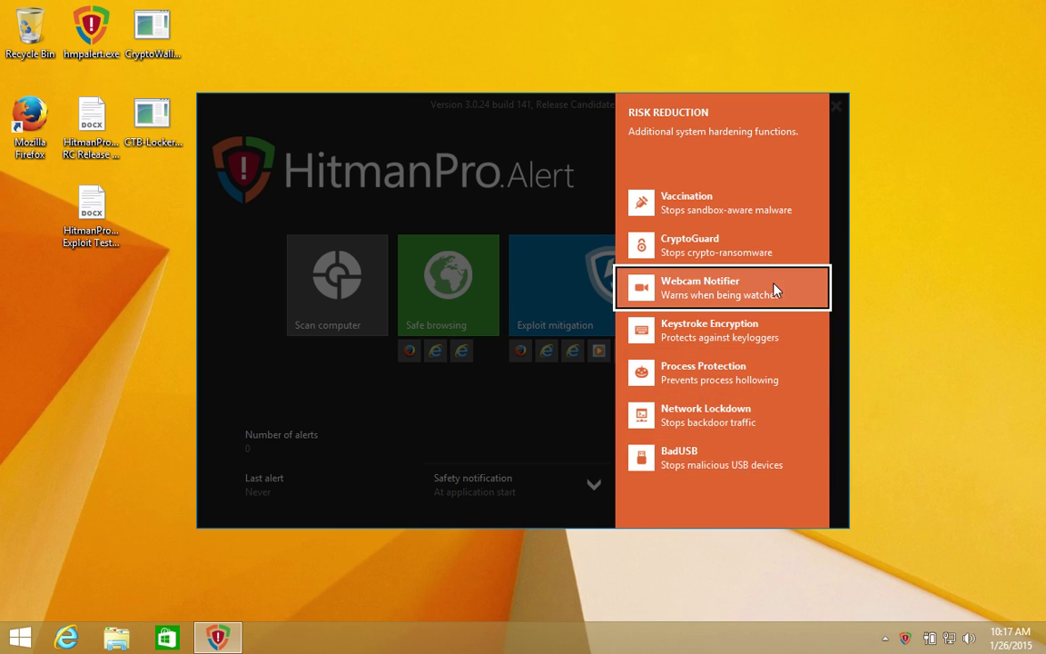
left_click(789, 254)
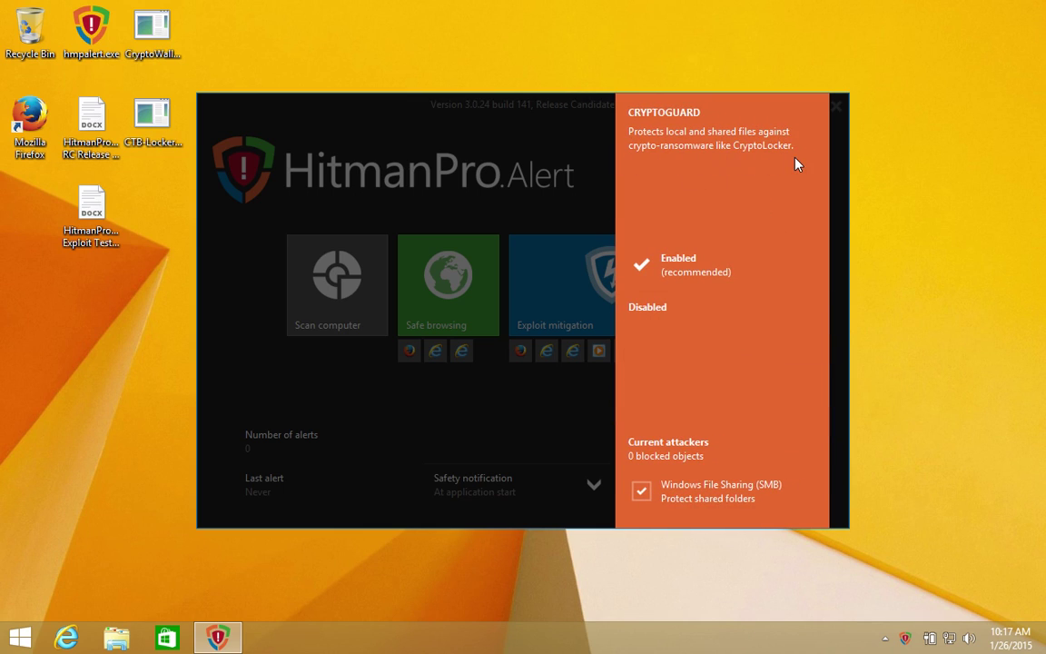
left_click(586, 202)
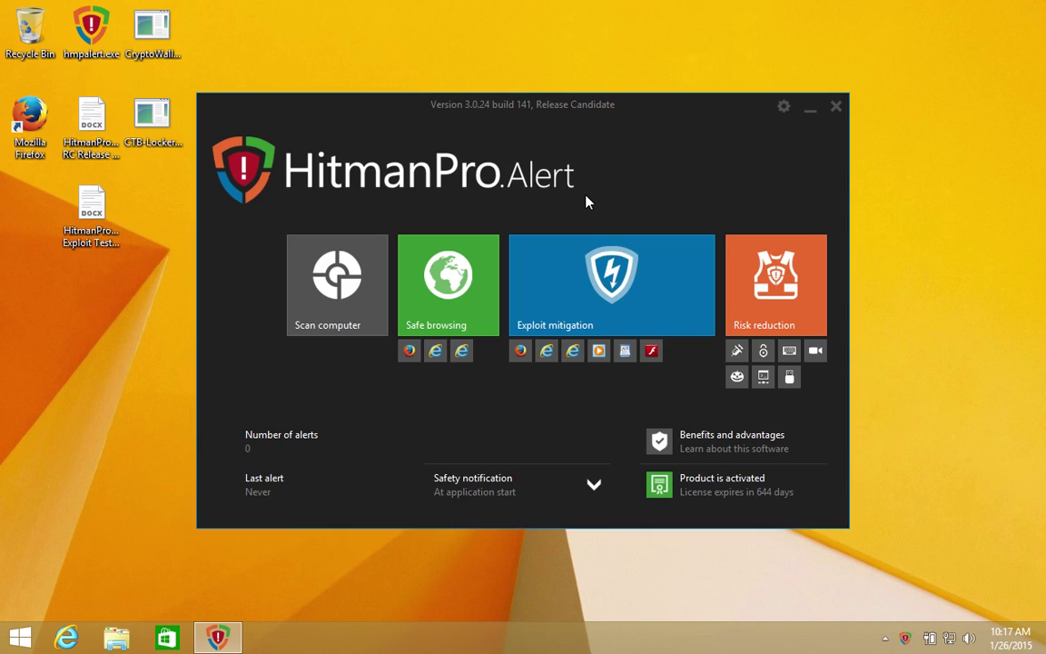
Check CryptoWall3.exe's file hashes in its Properties, highlighting the MD5 row.
left_click(836, 108)
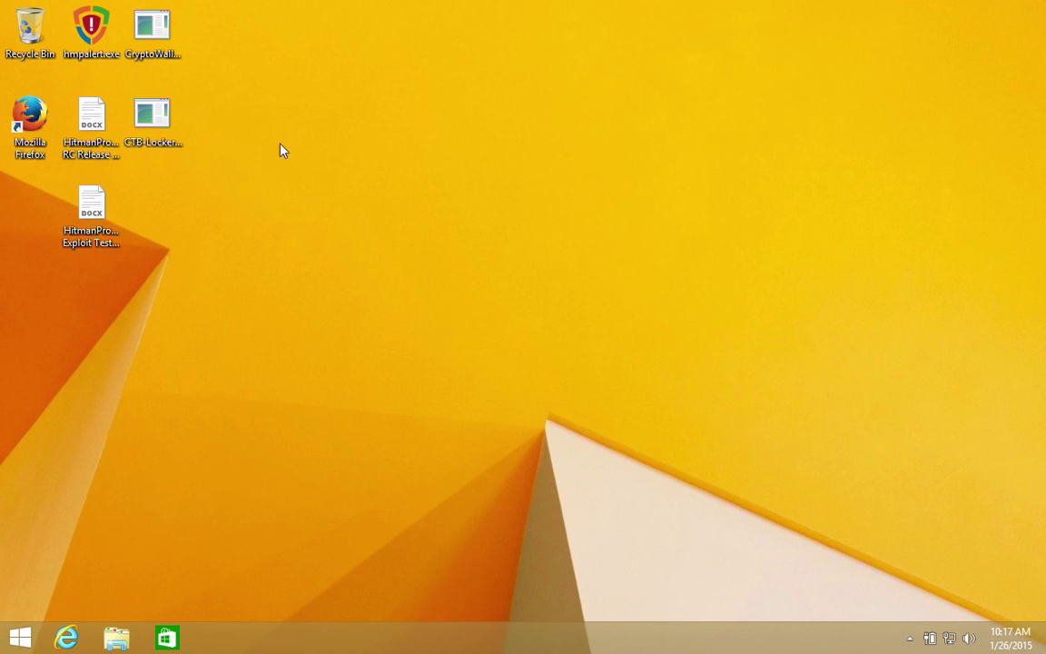
left_click(172, 62)
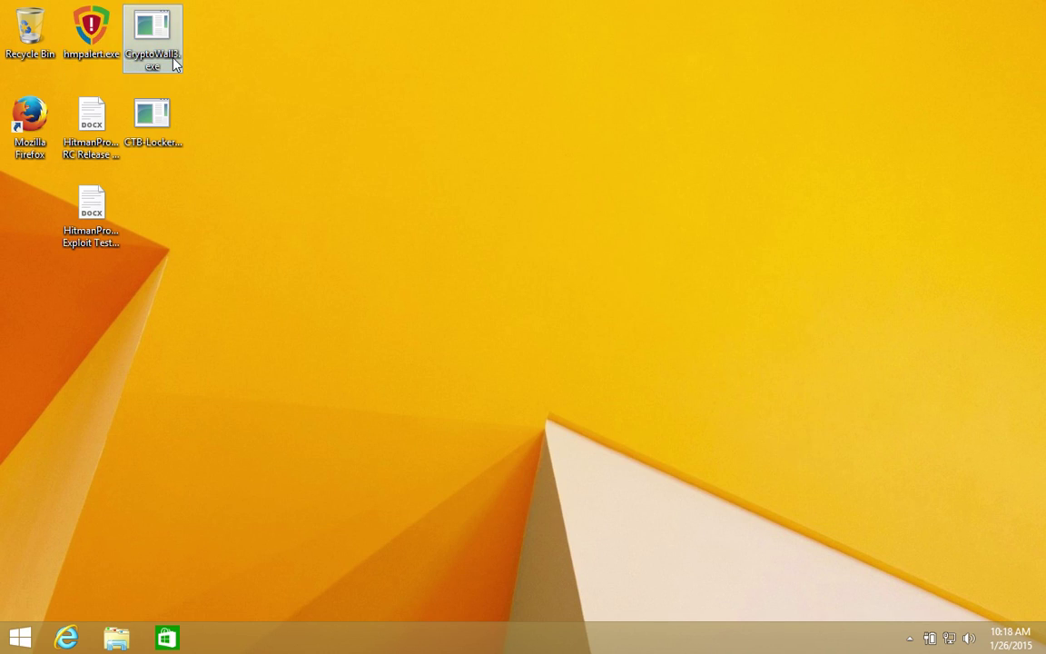
left_click(164, 106)
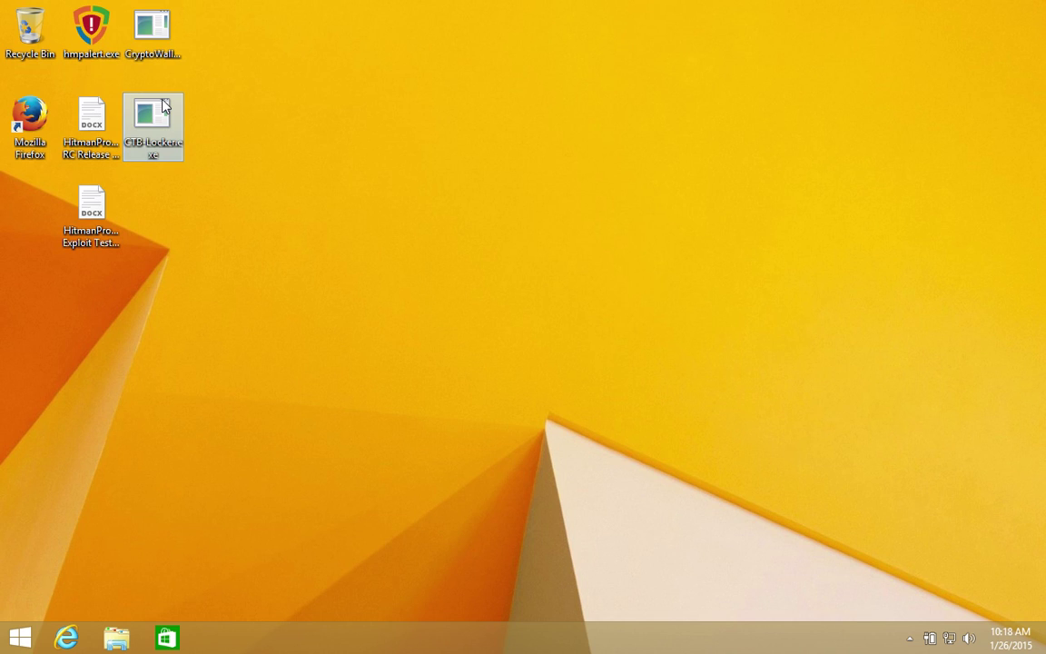
left_click(159, 52)
right_click(159, 52)
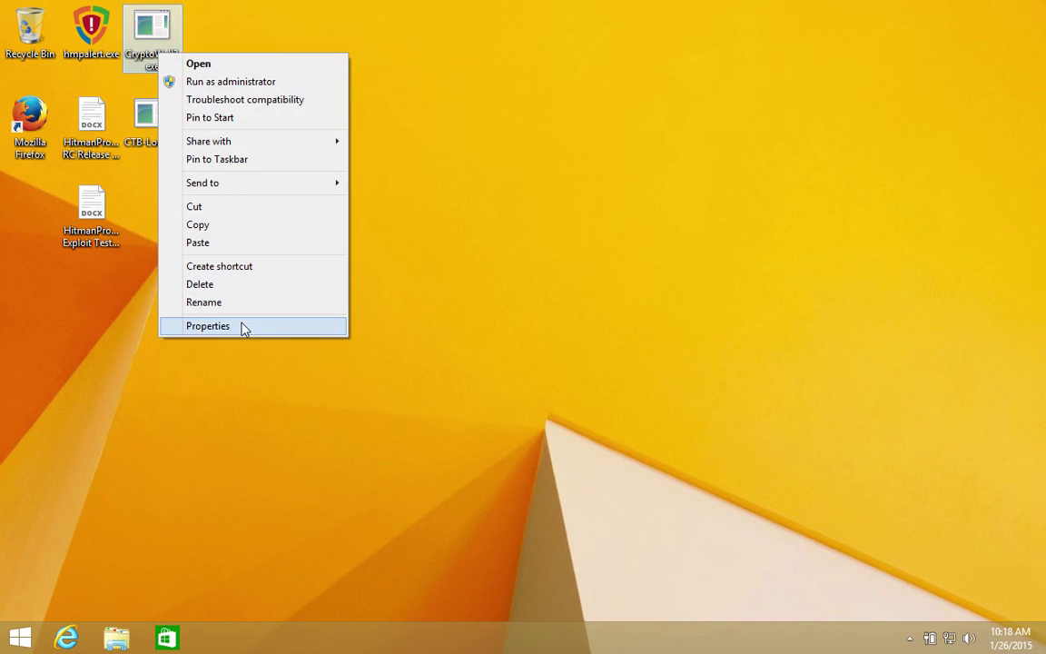
left_click(208, 325)
left_click(282, 95)
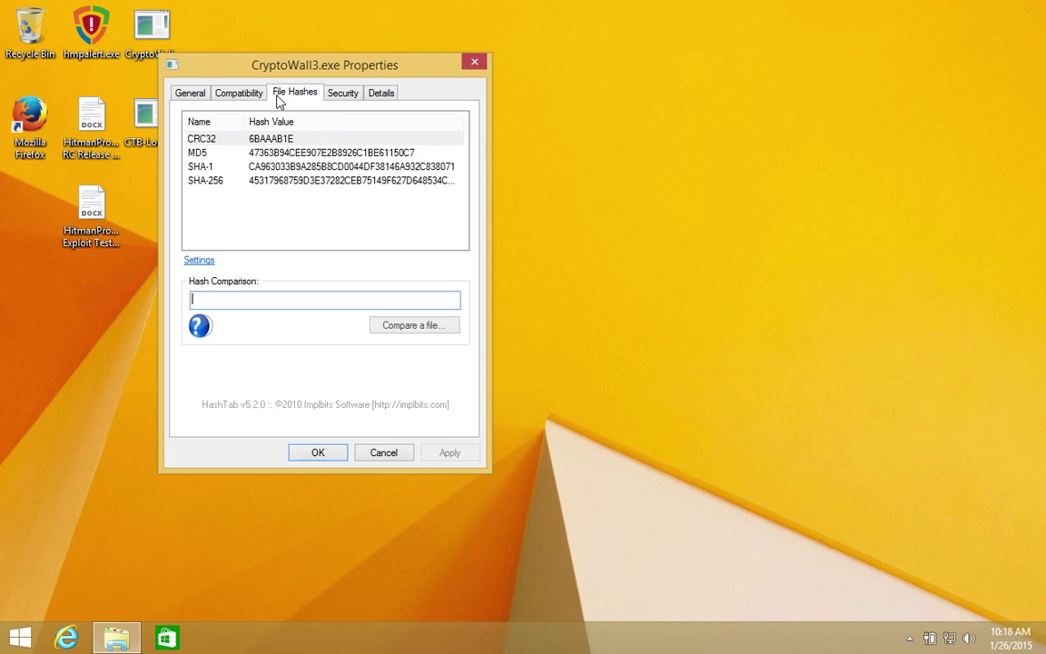
left_click(300, 154)
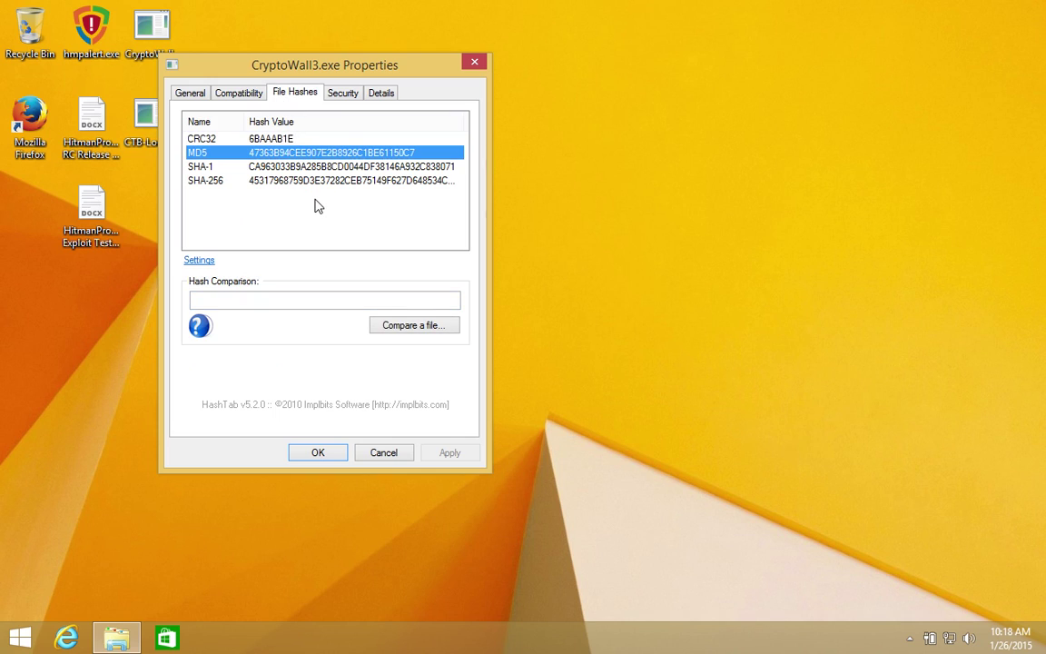
left_click(474, 63)
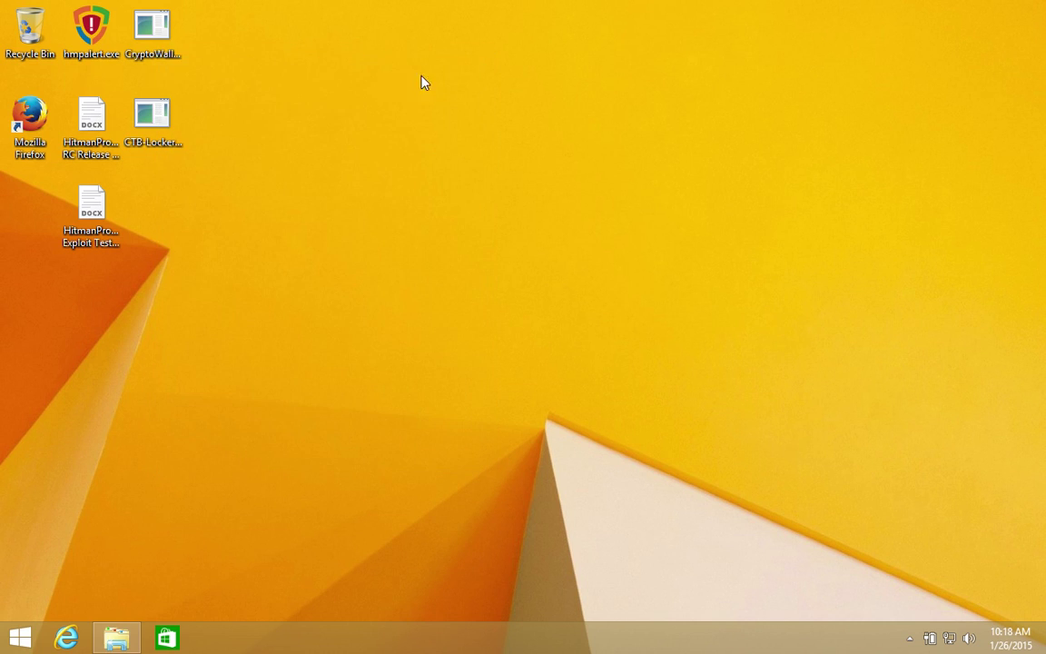
Show CTB-Locker.exe's CRC32, MD5, SHA-1 and SHA-256 hashes, highlighting MD5.
left_click(160, 116)
right_click(161, 117)
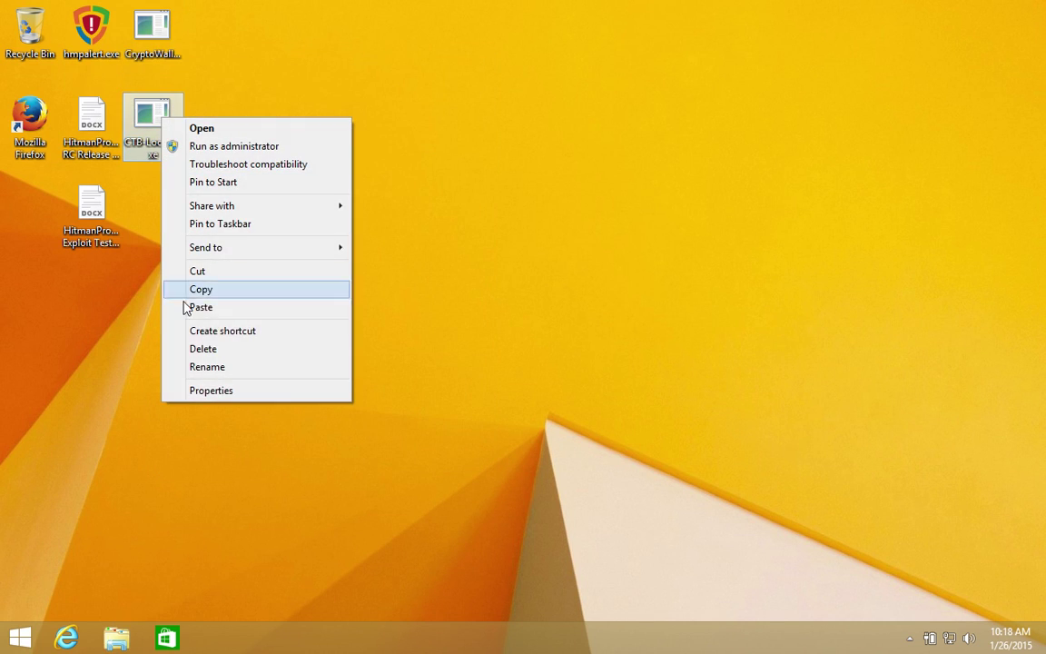
left_click(202, 390)
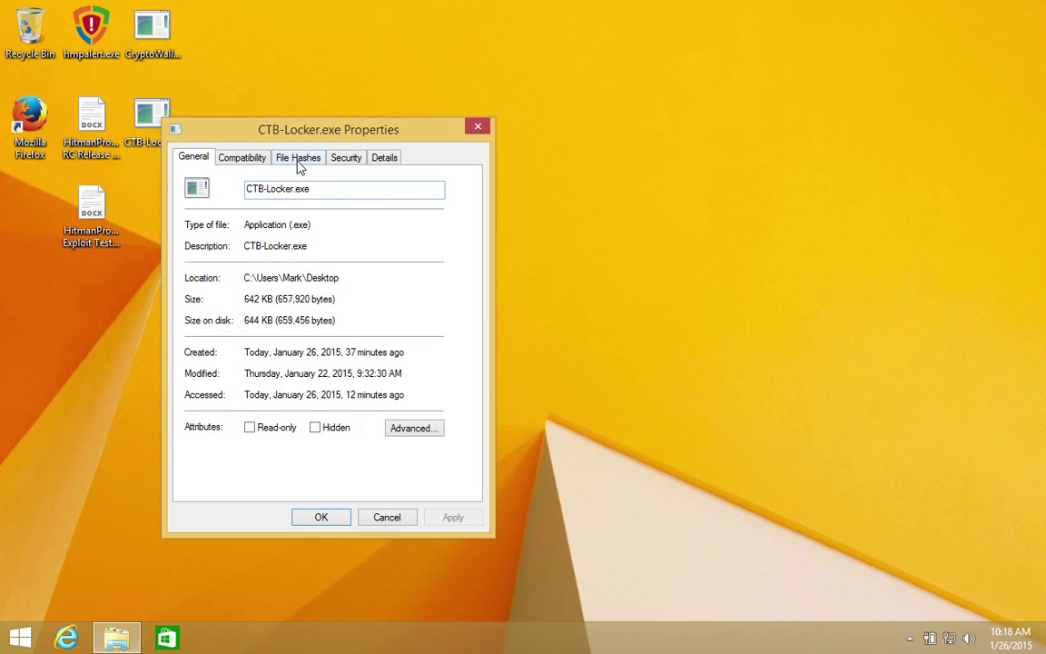
left_click(298, 160)
left_click(282, 217)
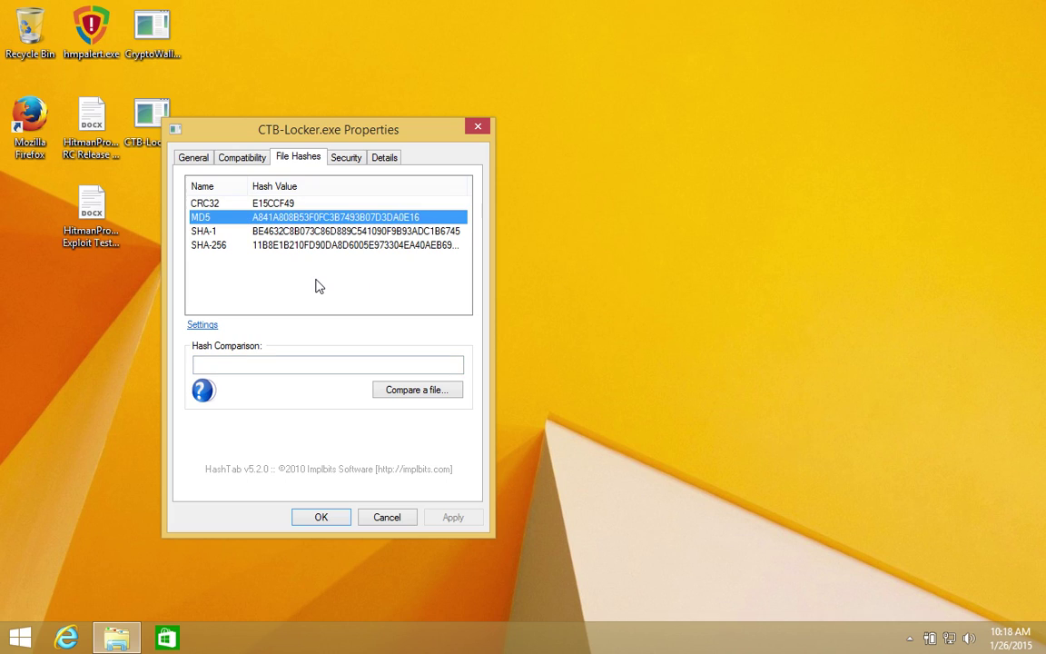
Run CryptoWall3.exe, review the CallerCheck interception's technical details, and dismiss the alert.
left_click(476, 133)
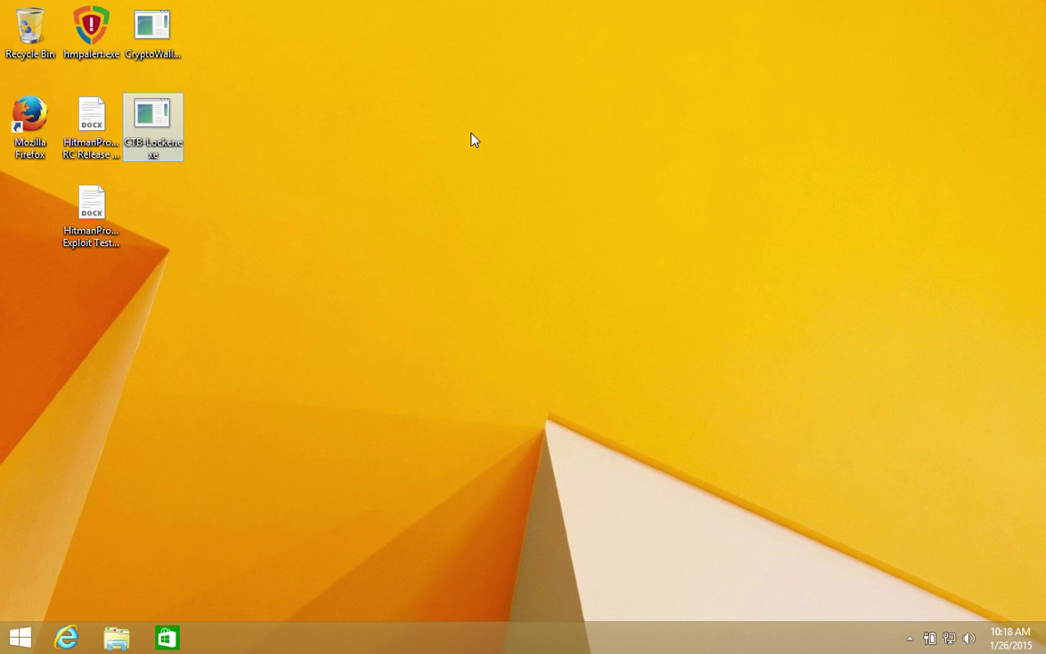
double_click(154, 41)
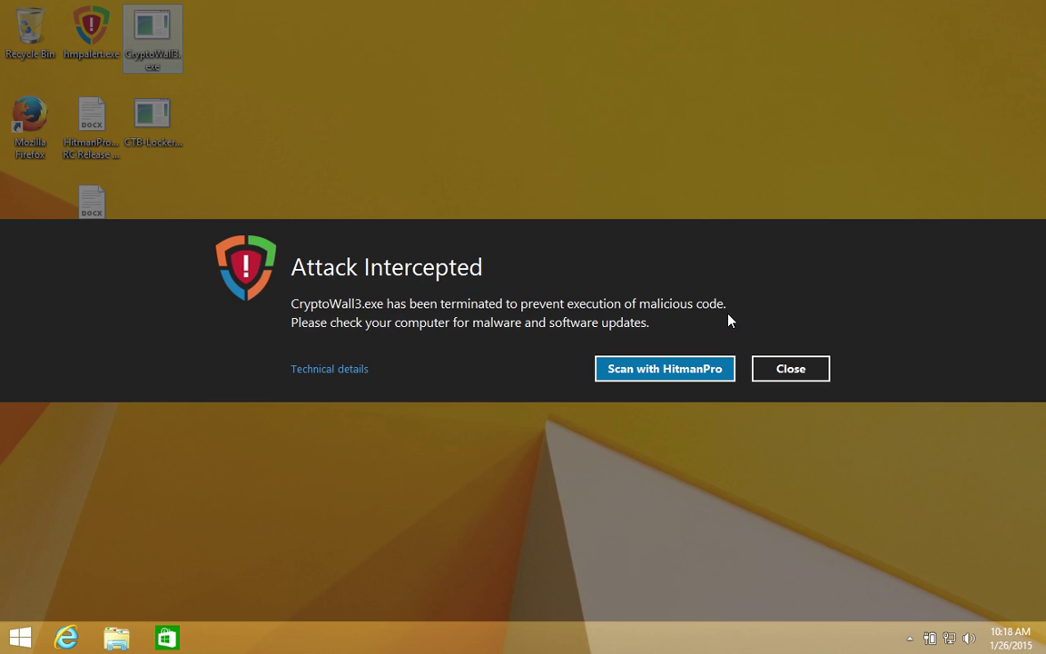
left_click(340, 366)
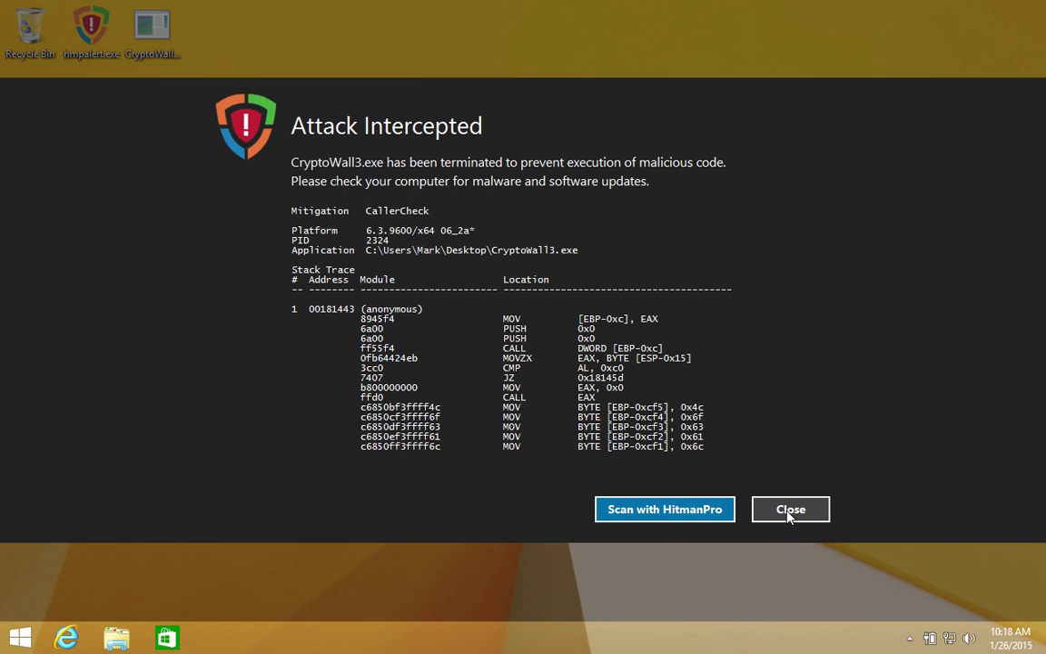
left_click(788, 511)
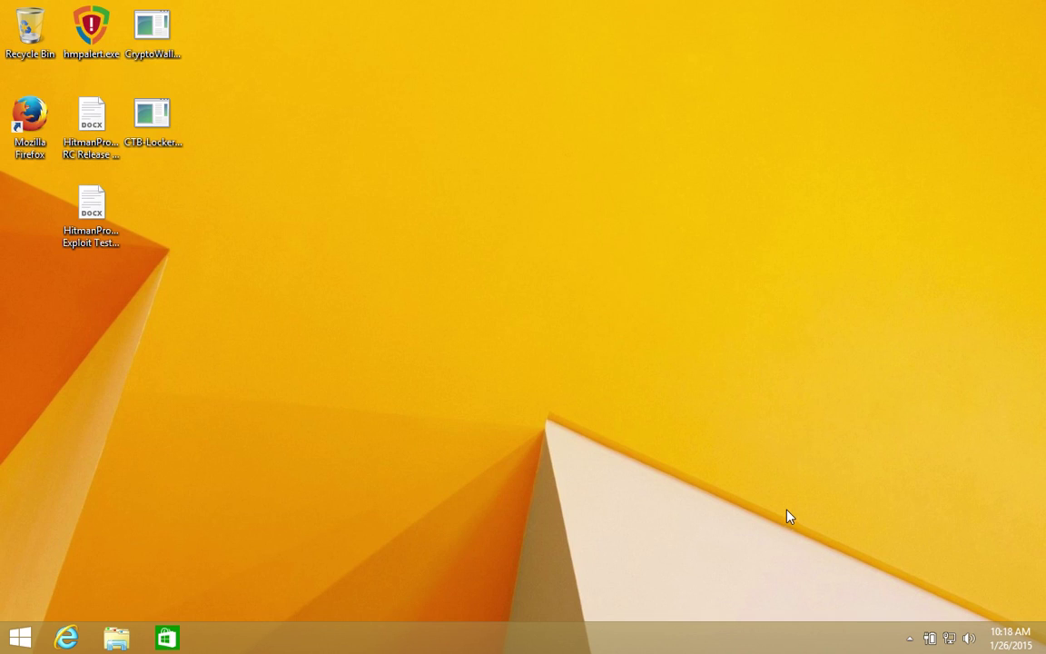
Run CTB-Locker.exe, highlight the Mitigation CryptoGuard line in the technical details, and dismiss the alert.
left_click(168, 150)
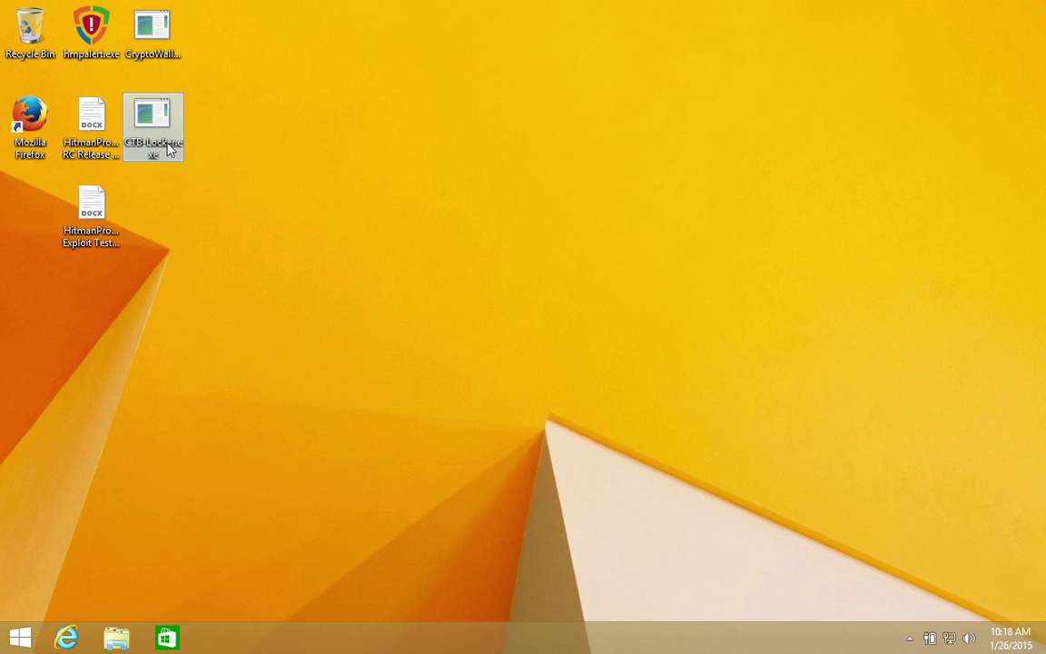
double_click(168, 150)
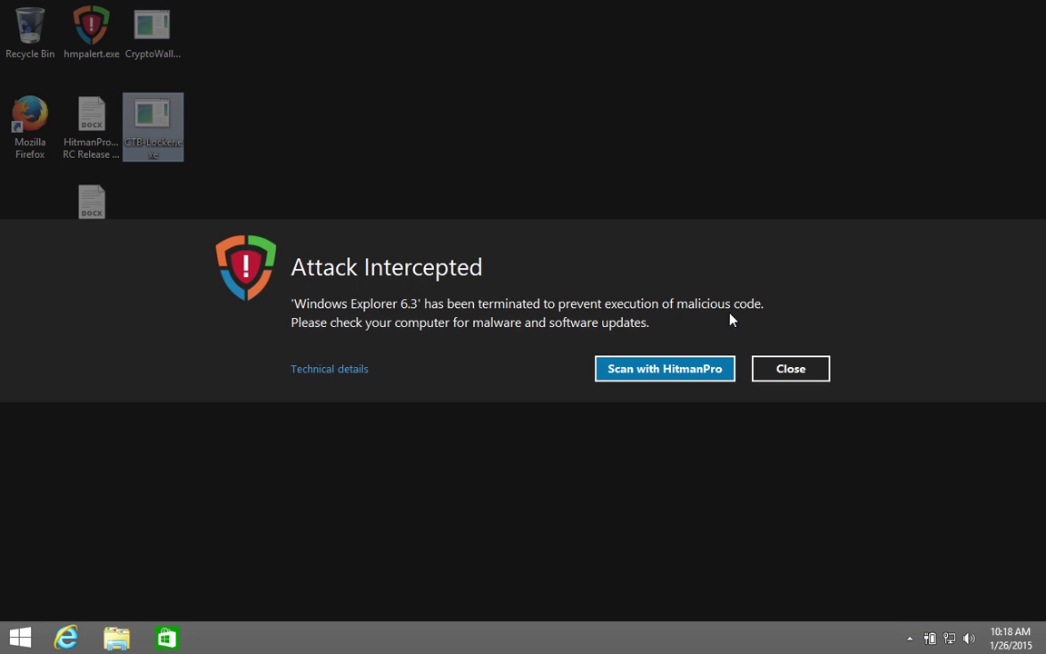
left_click(345, 367)
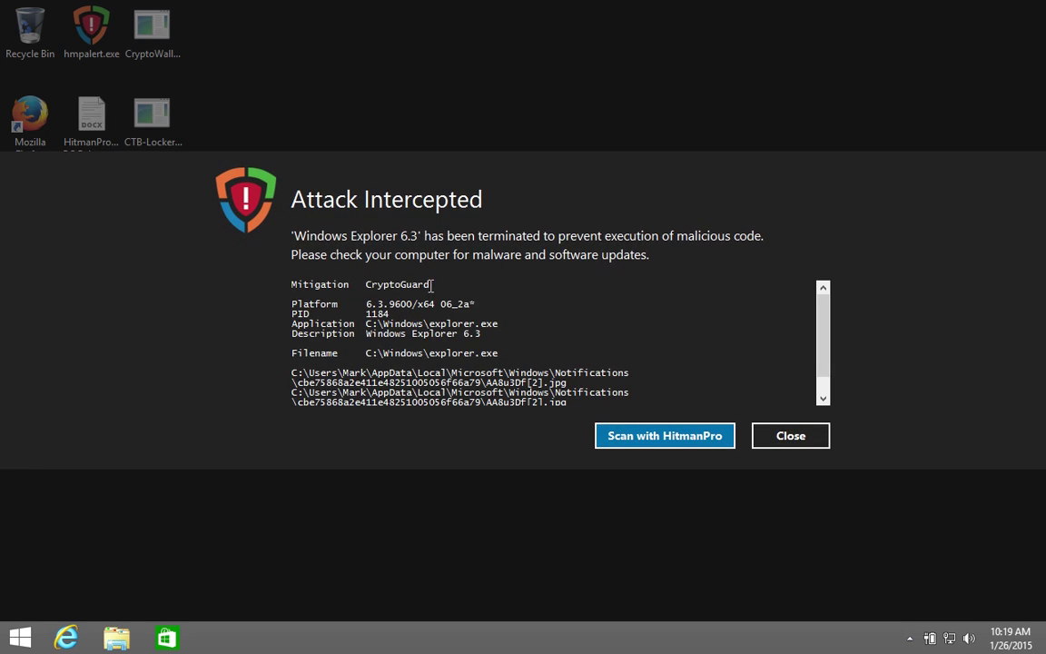
left_click_drag(430, 284, 285, 285)
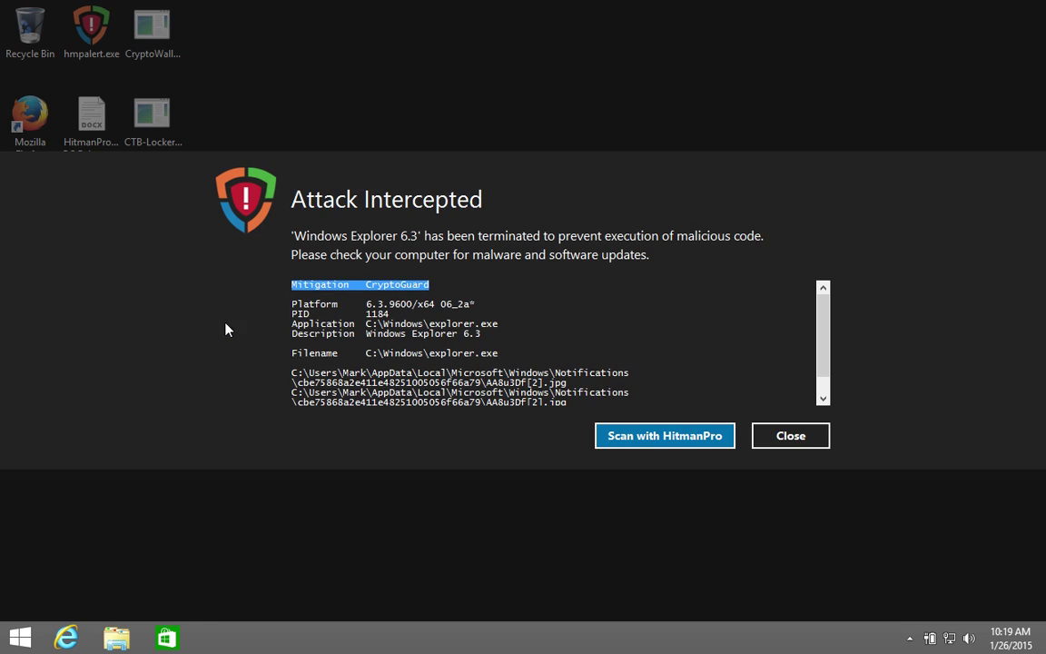
left_click(790, 438)
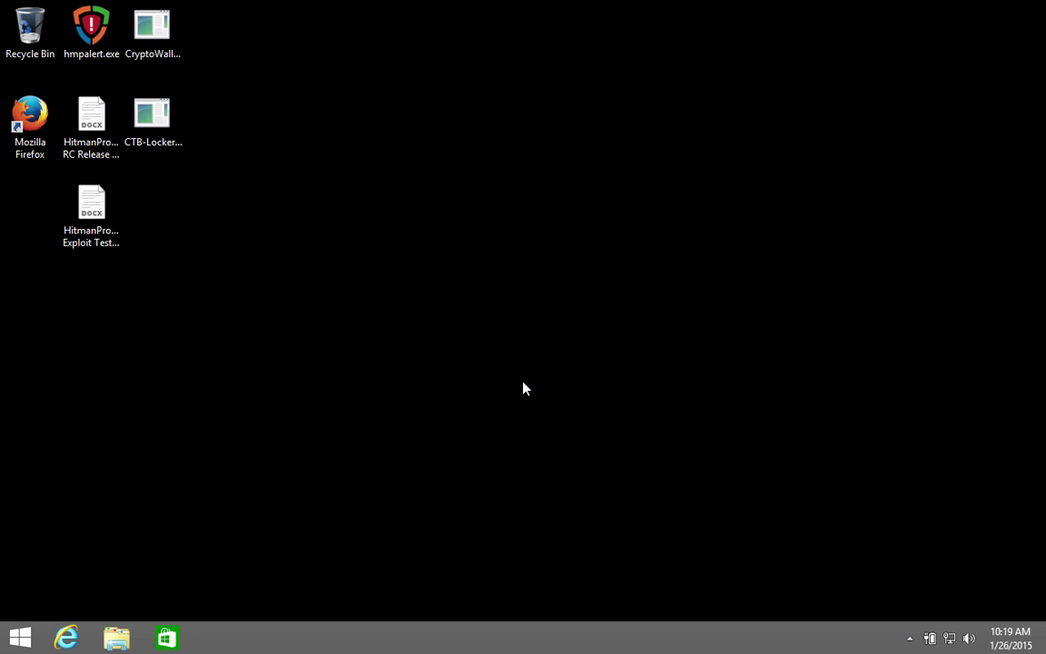
Open HitmanPro.Alert RC Release Notes.docx and scroll down to its logo and title.
left_click(111, 162)
double_click(111, 162)
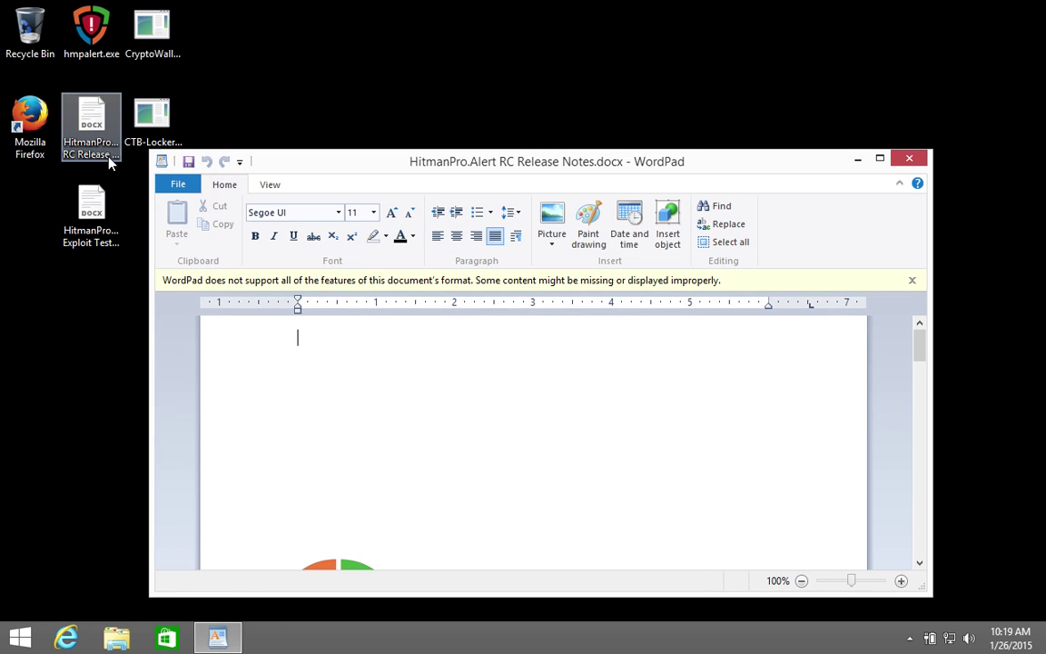
scroll(813, 439, "down", 5)
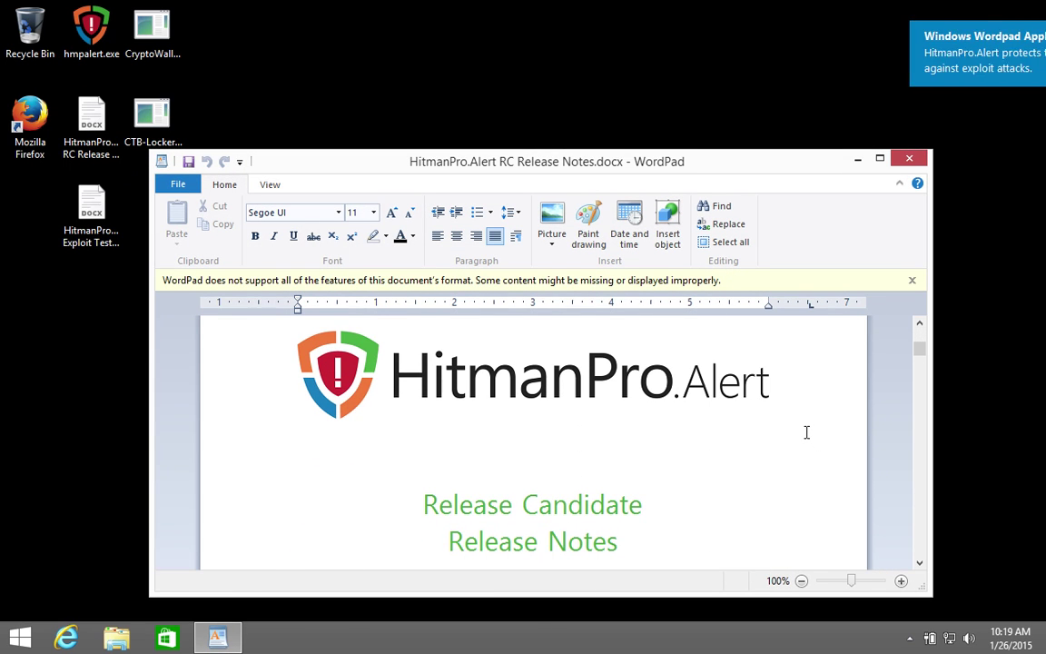